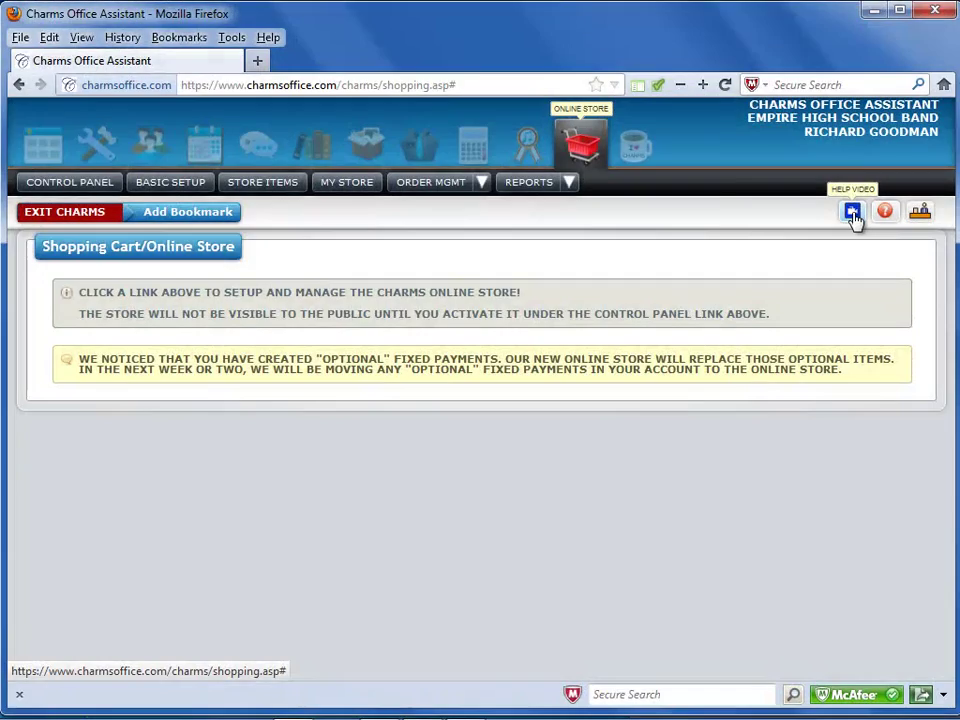
- Open the help videos for the online store and choose the Online Store Overview video
click(852, 212)
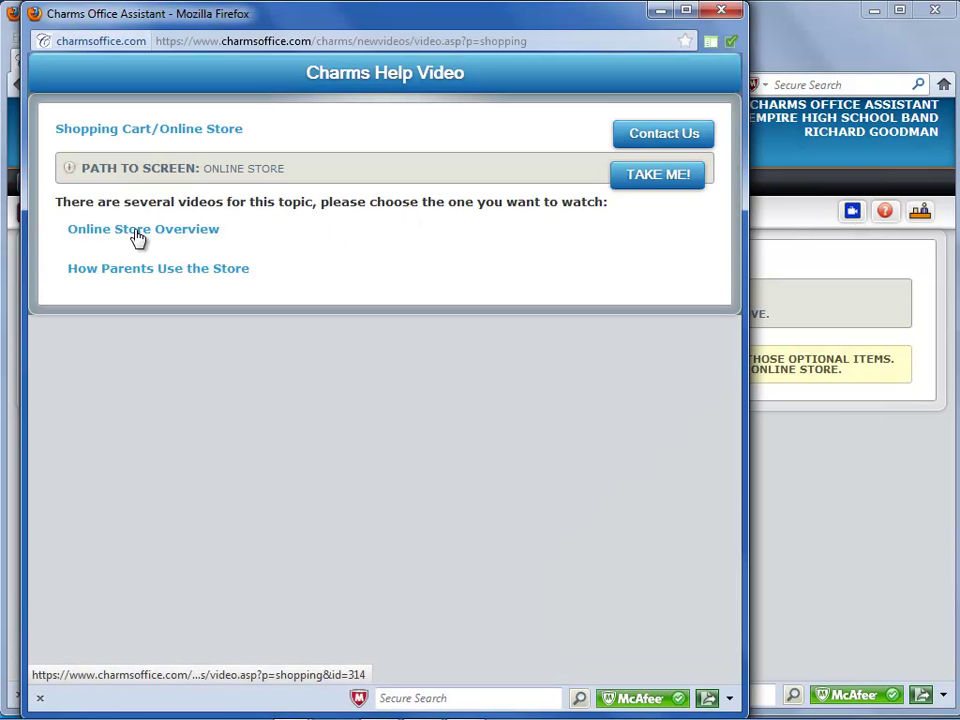
click(138, 233)
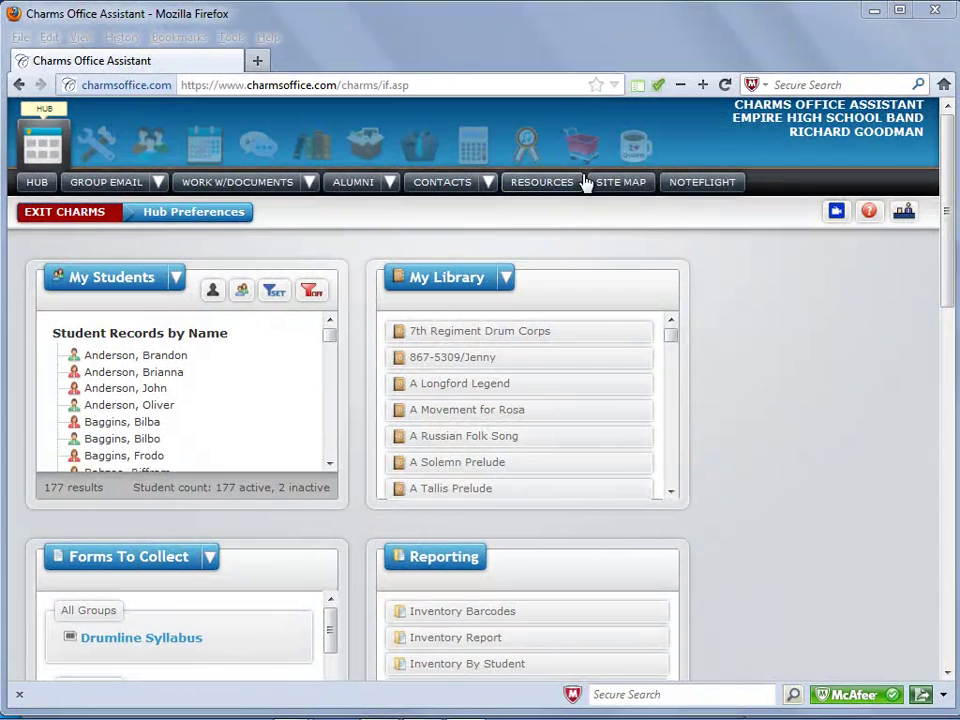
- Add the color Violet in the online store's basic setup and check it in the list of entered colors
click(583, 152)
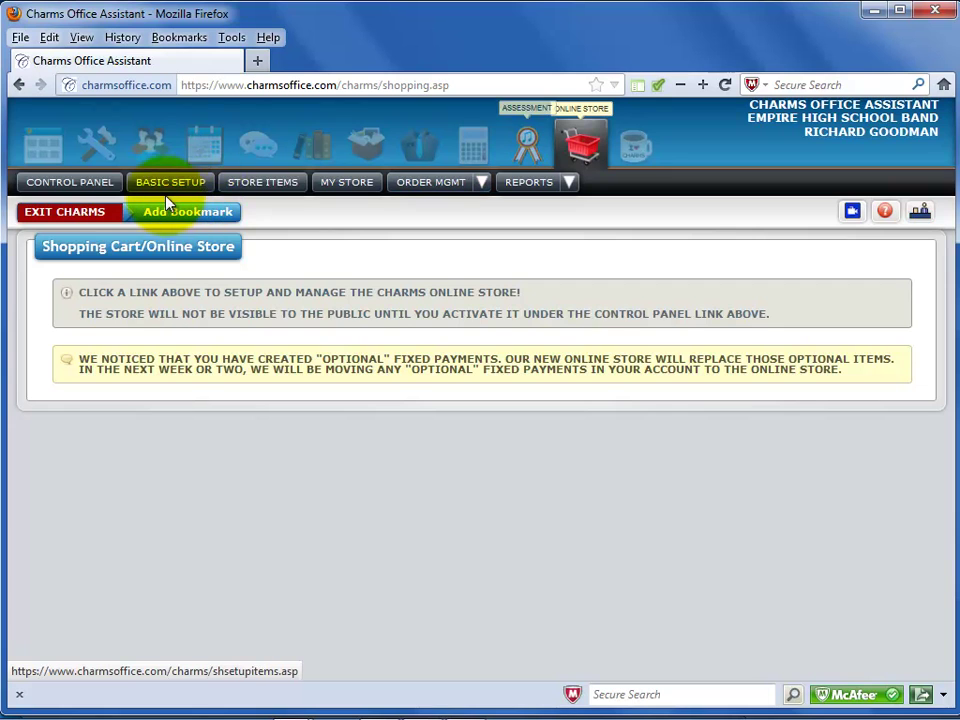
click(166, 190)
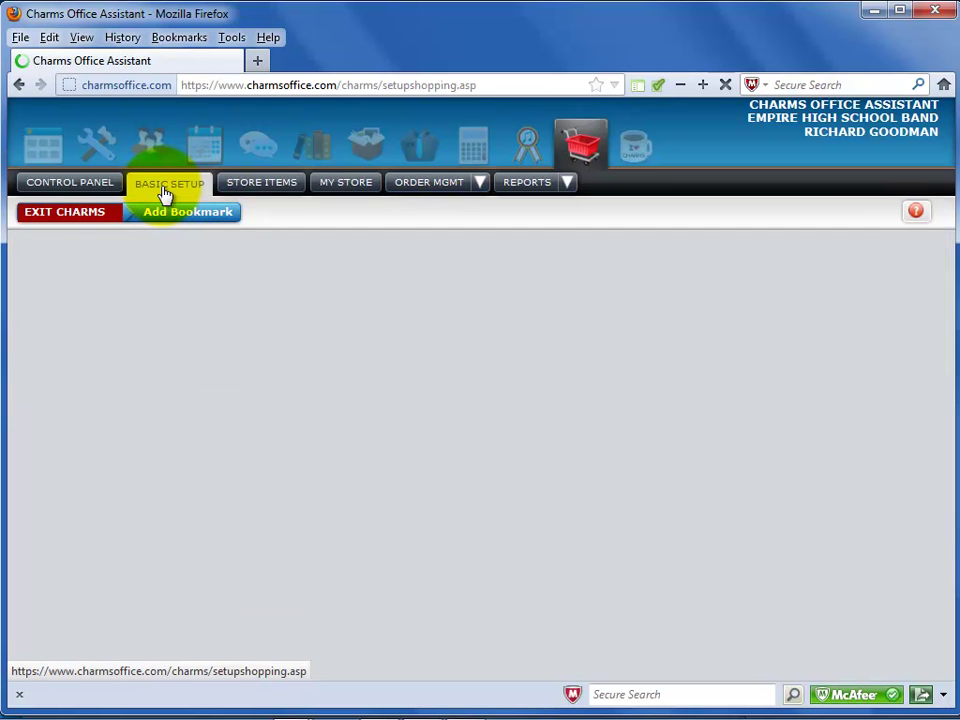
click(72, 284)
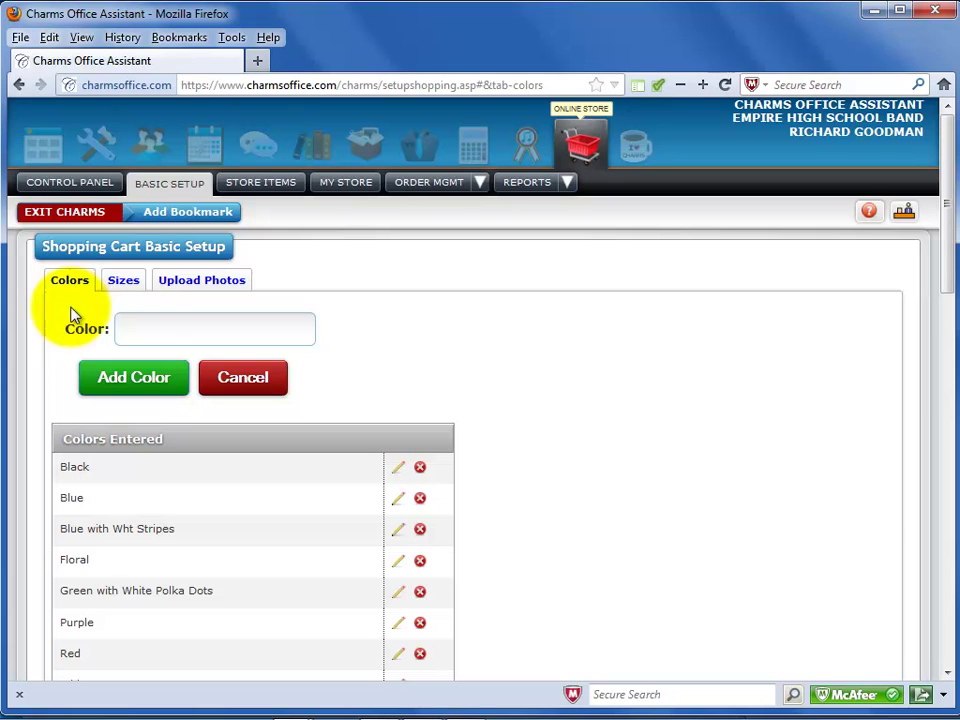
click(126, 332)
text(Violet)
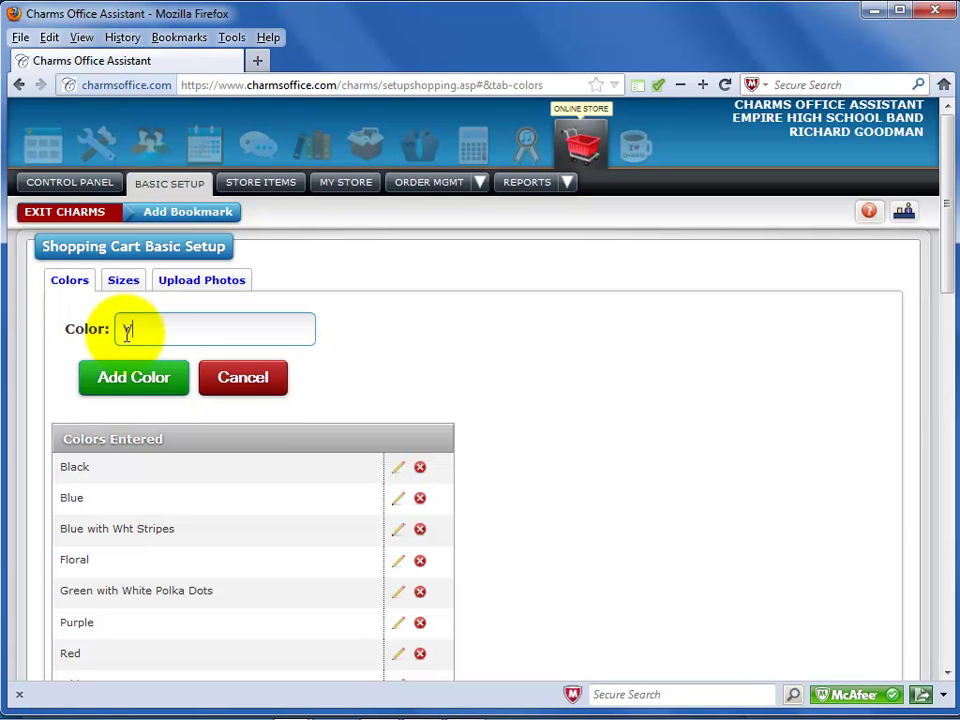
click(119, 397)
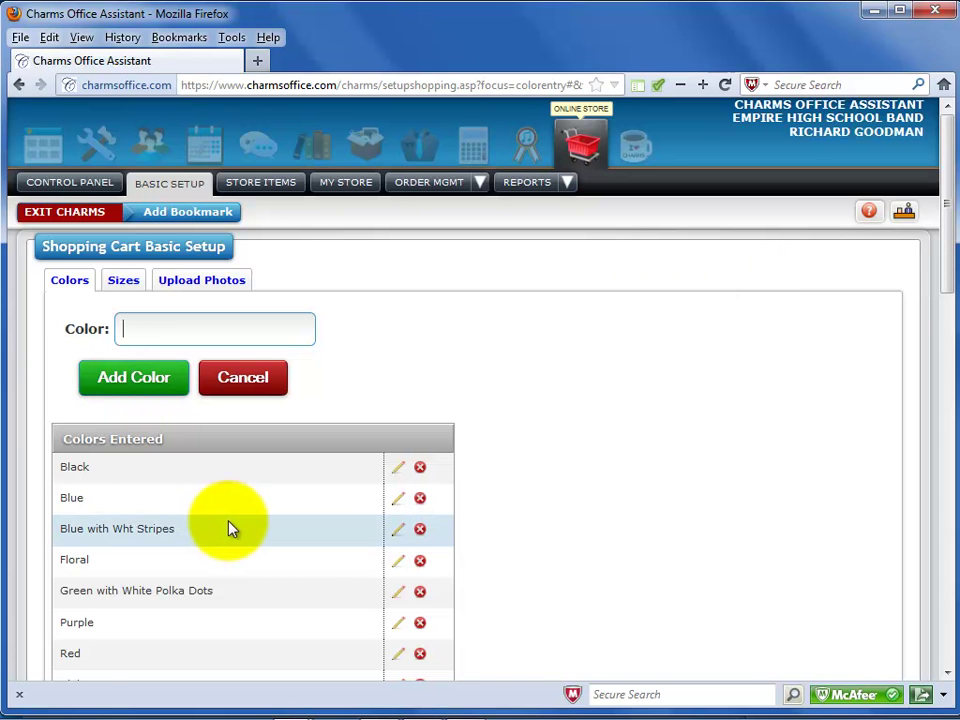
scroll(232, 530, down, 2)
scroll(236, 531, down, 2)
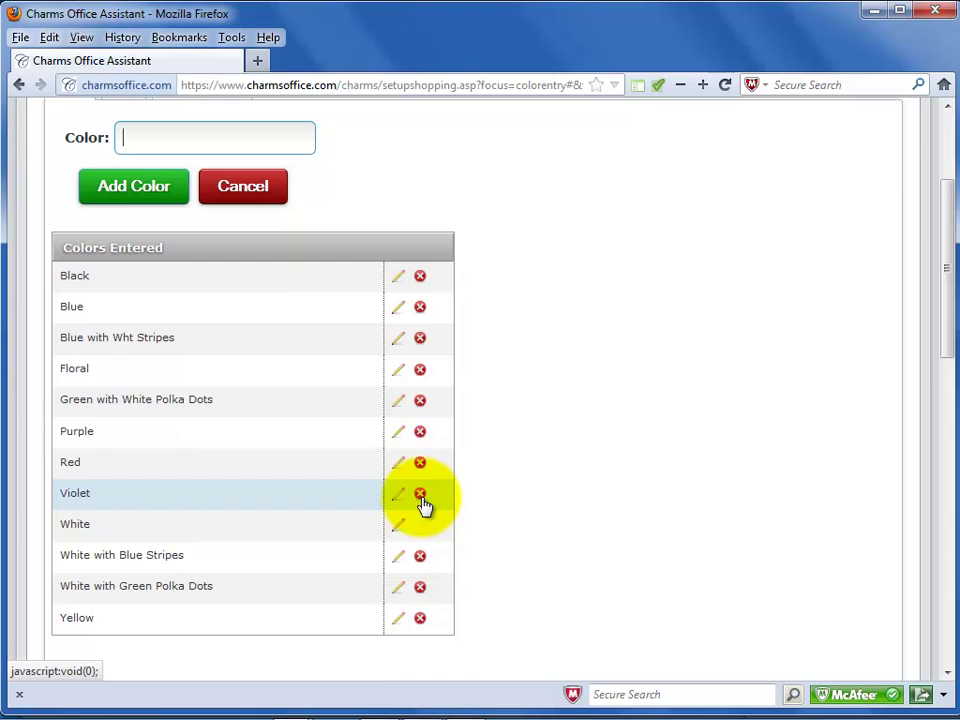
scroll(491, 480, up, 3)
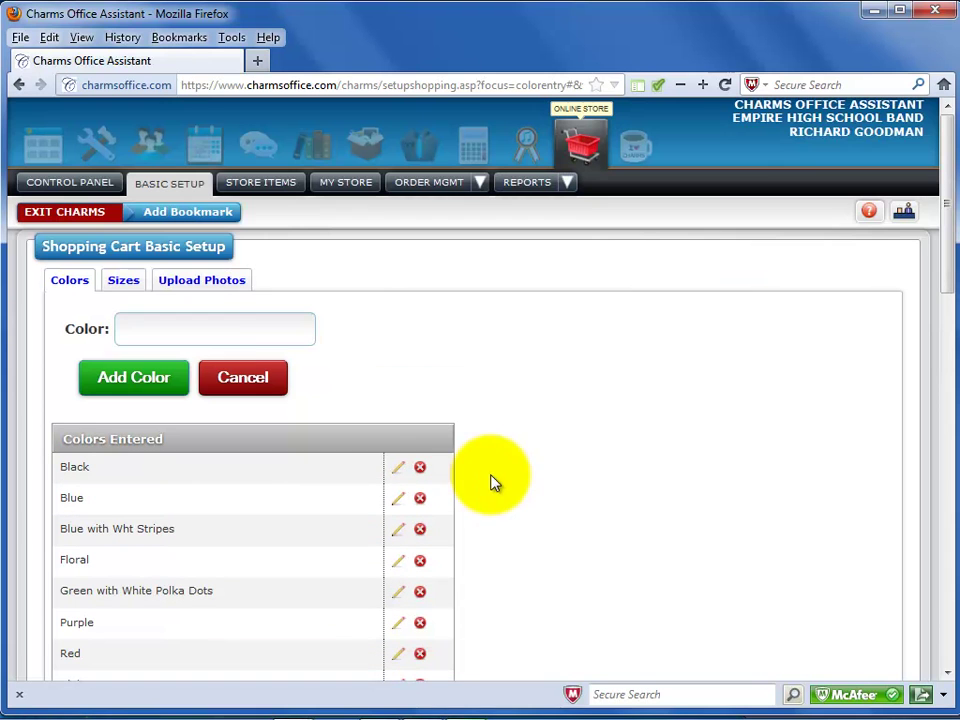
- Add the sizes Youth Large and Youth XLarge to the store's size list and review the entered sizes
click(126, 288)
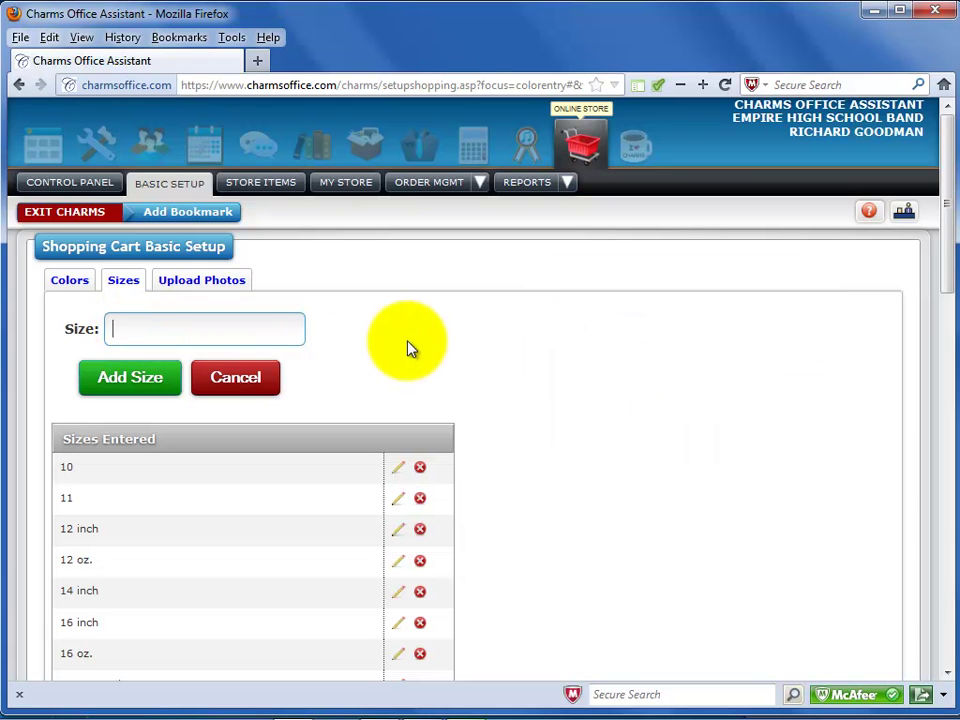
text(Youth Large)
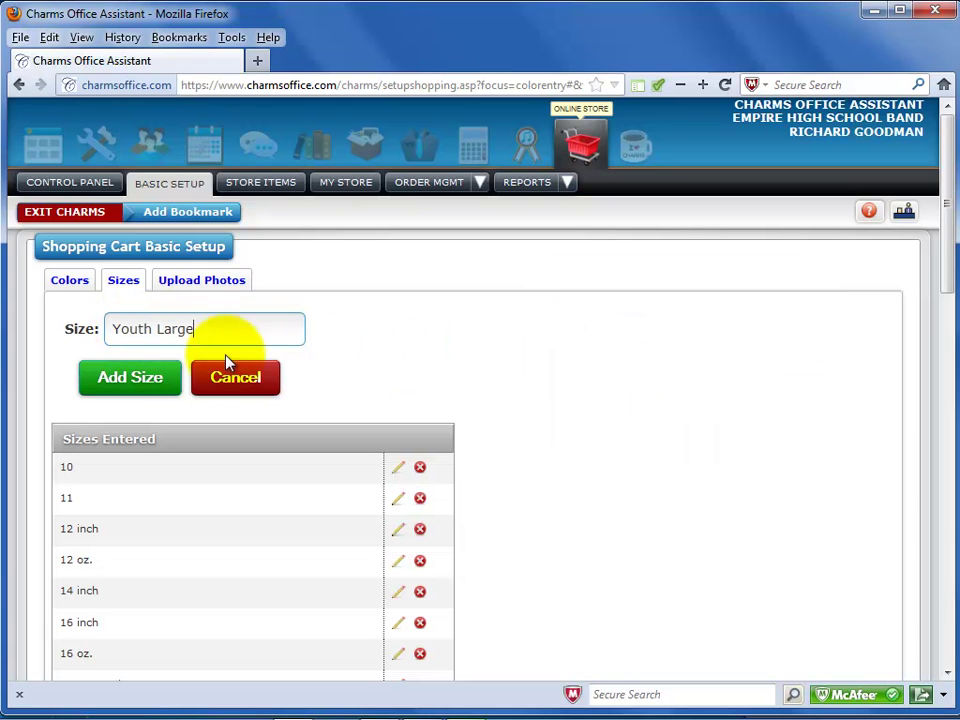
click(150, 390)
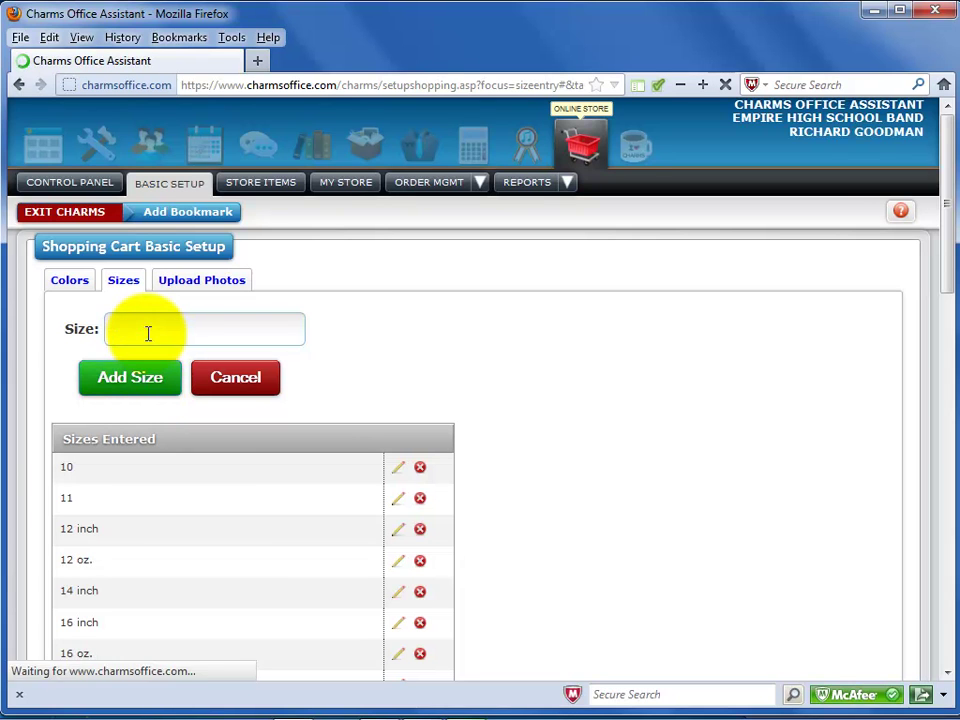
click(133, 328)
text(Youth XLarge)
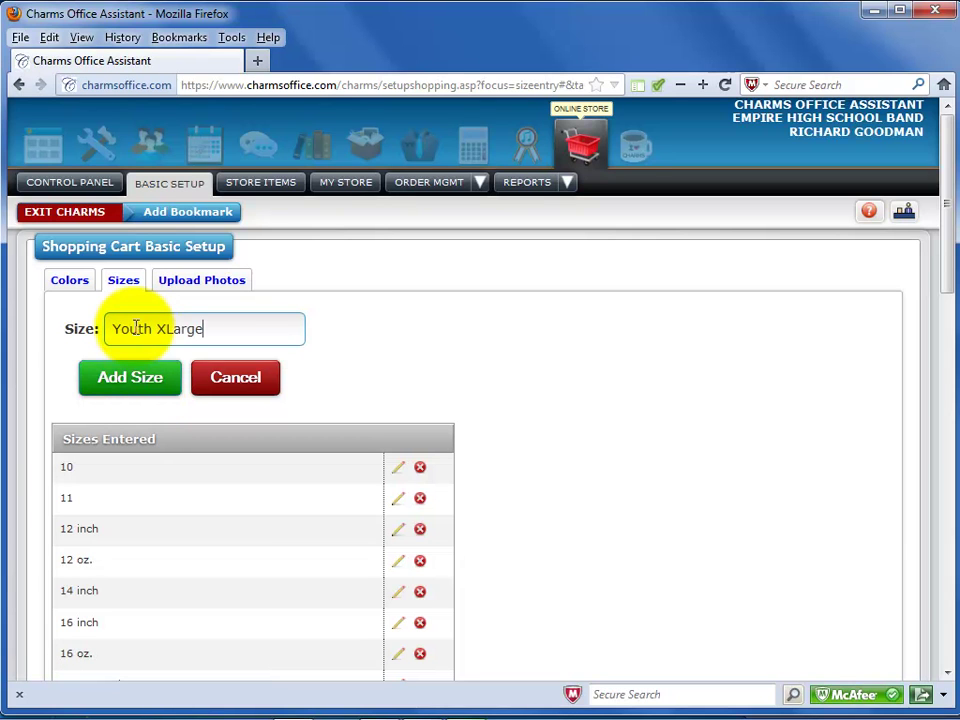
key(Return)
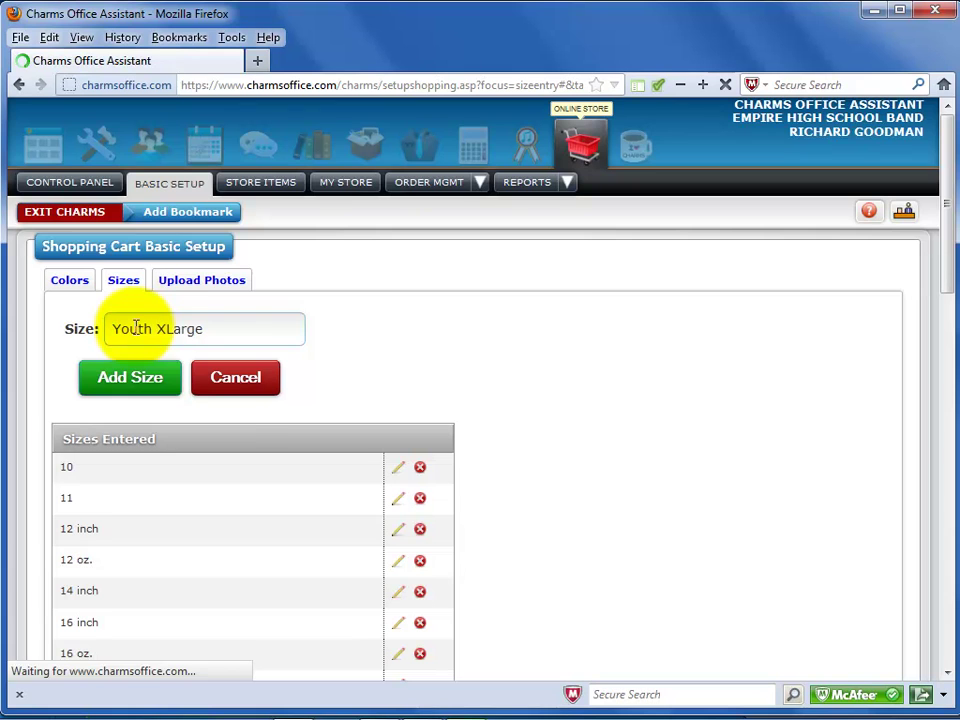
scroll(128, 545, down, 1)
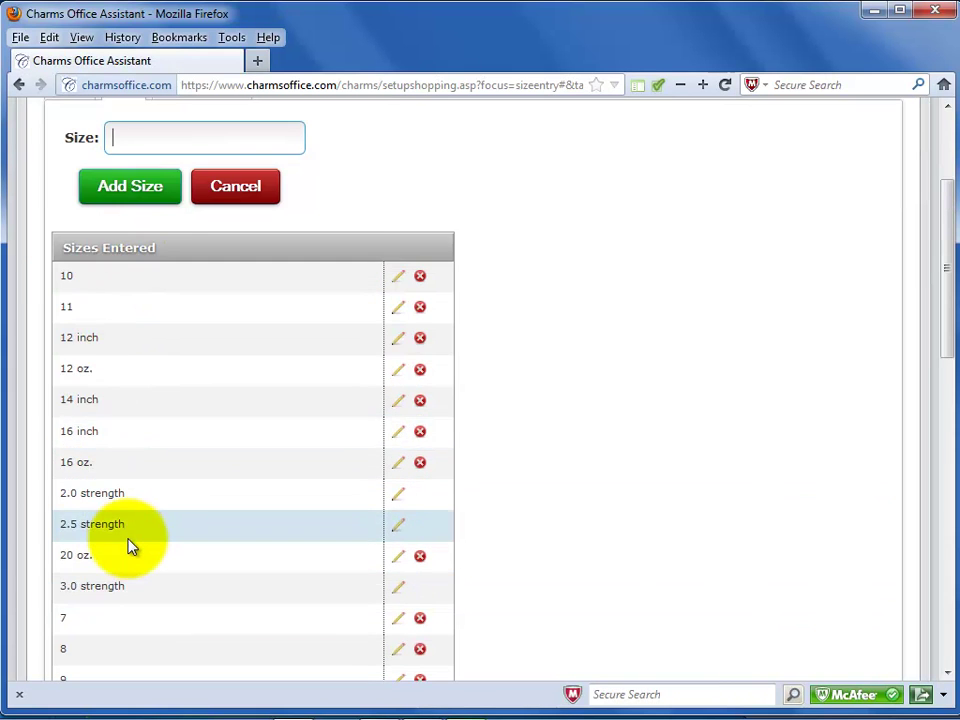
scroll(128, 545, down, 3)
scroll(128, 545, down, 2)
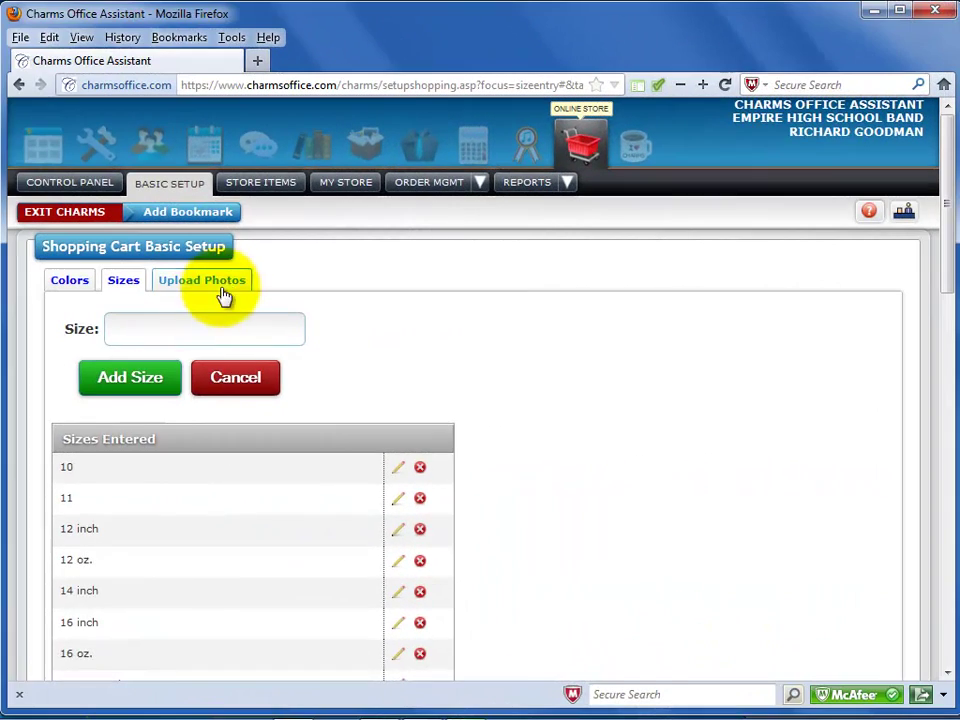
- Upload Tulips.jpg from Sample Pictures as a store photo with sequence number 10 and the short label Tulips
click(226, 291)
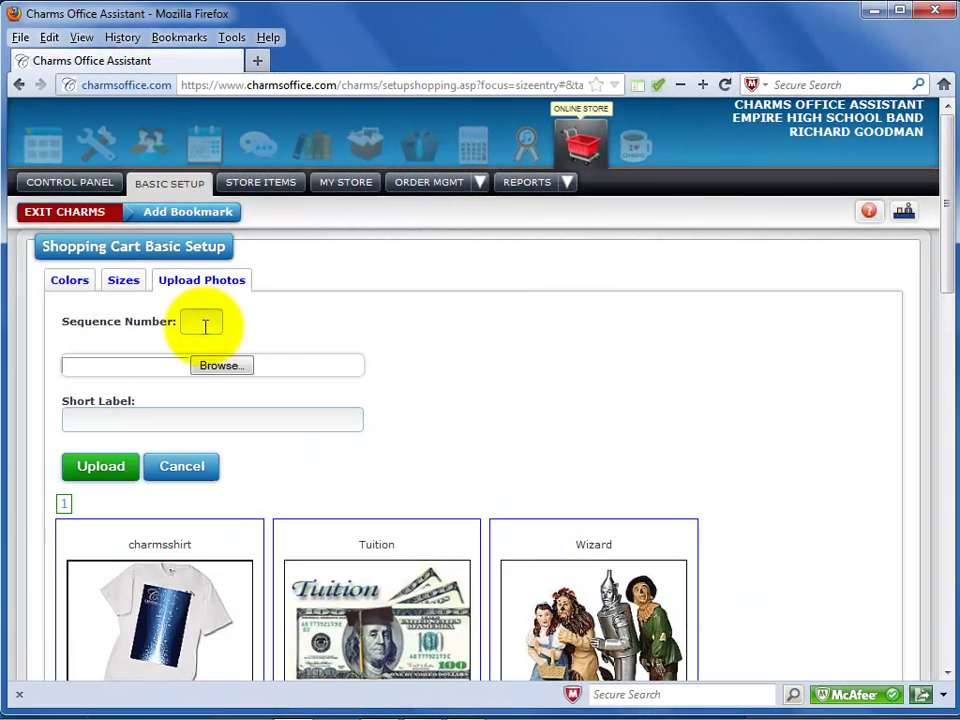
click(204, 326)
text(10)
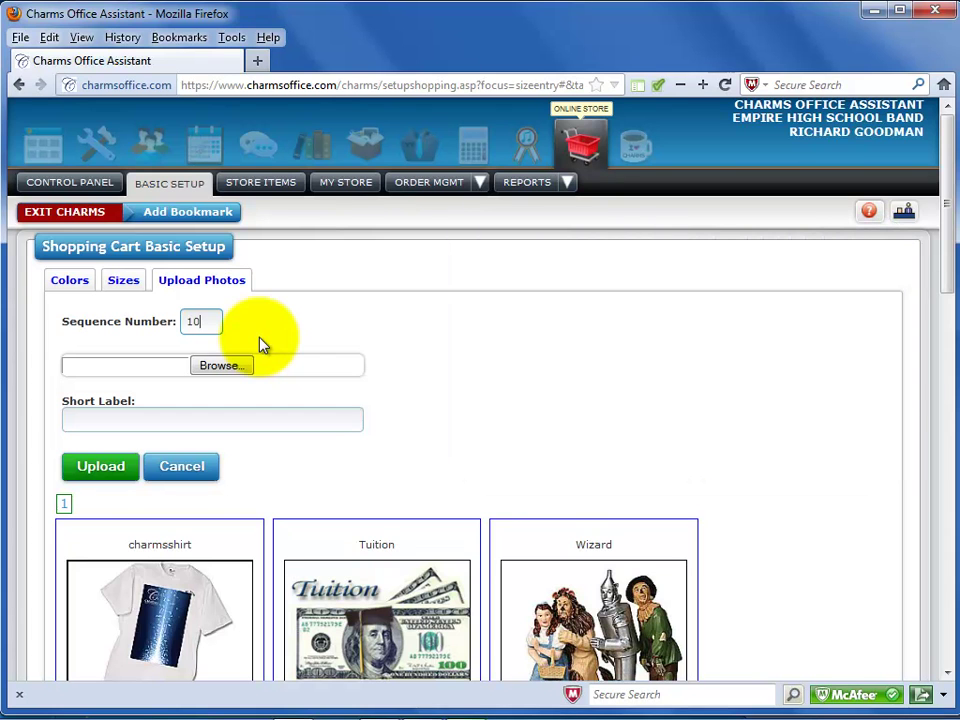
click(215, 370)
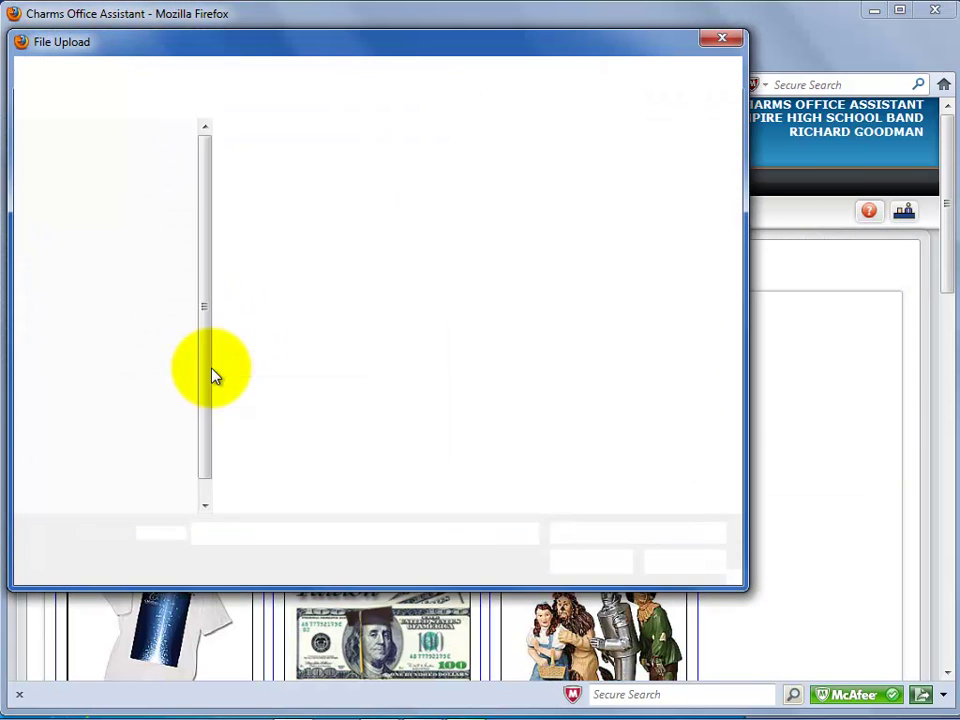
click(264, 366)
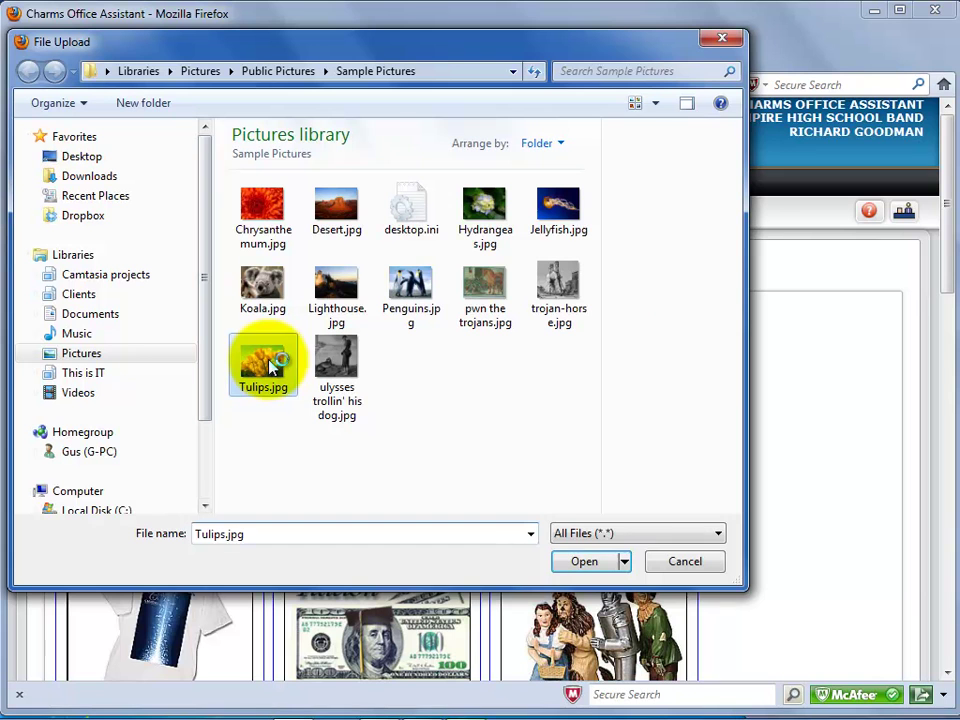
click(590, 568)
click(85, 421)
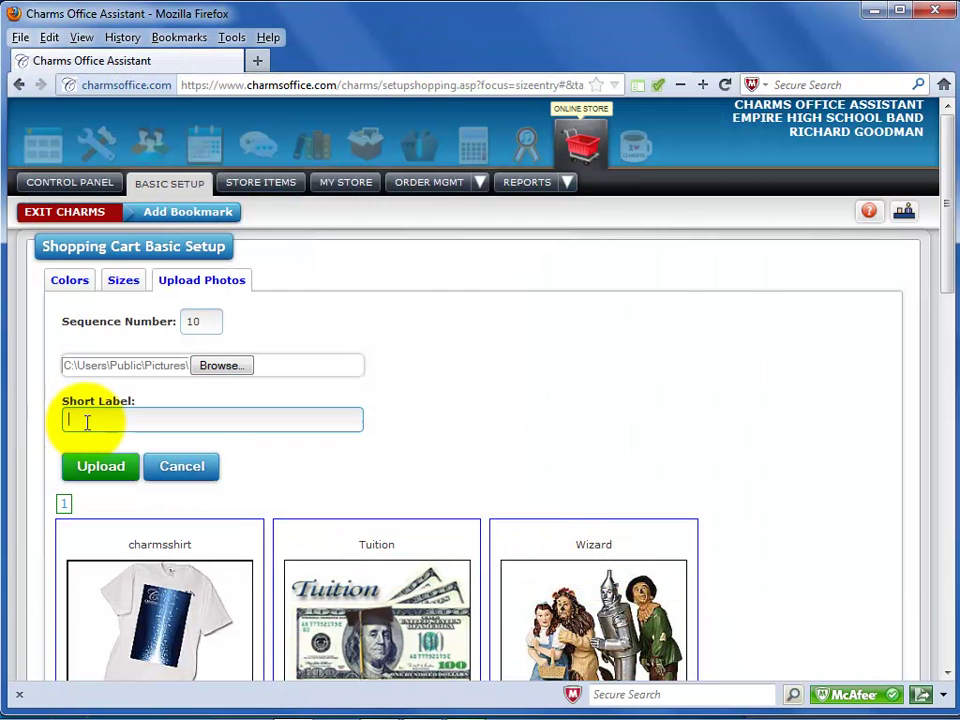
text(Tulips)
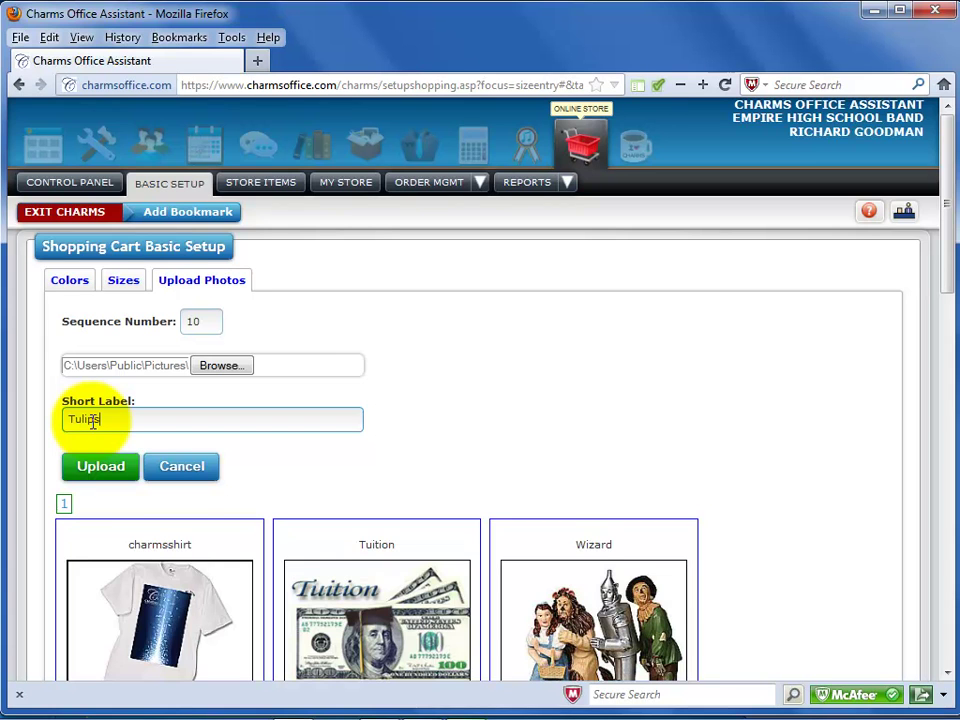
click(94, 472)
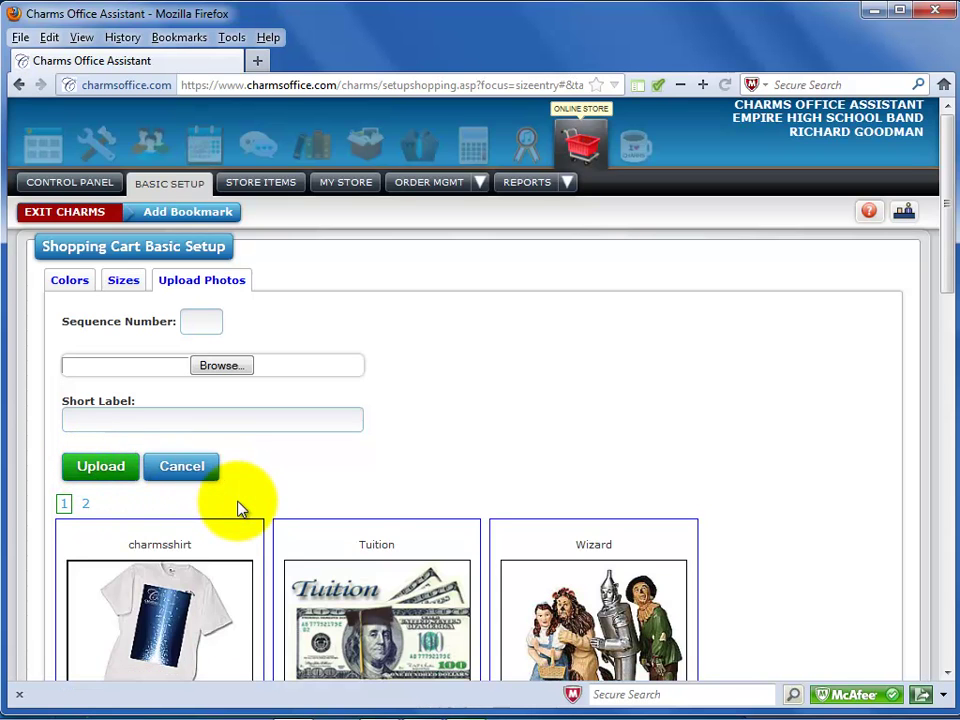
- Look through the uploaded store photos and show the second page of the gallery
scroll(246, 510, down, 5)
scroll(250, 512, down, 12)
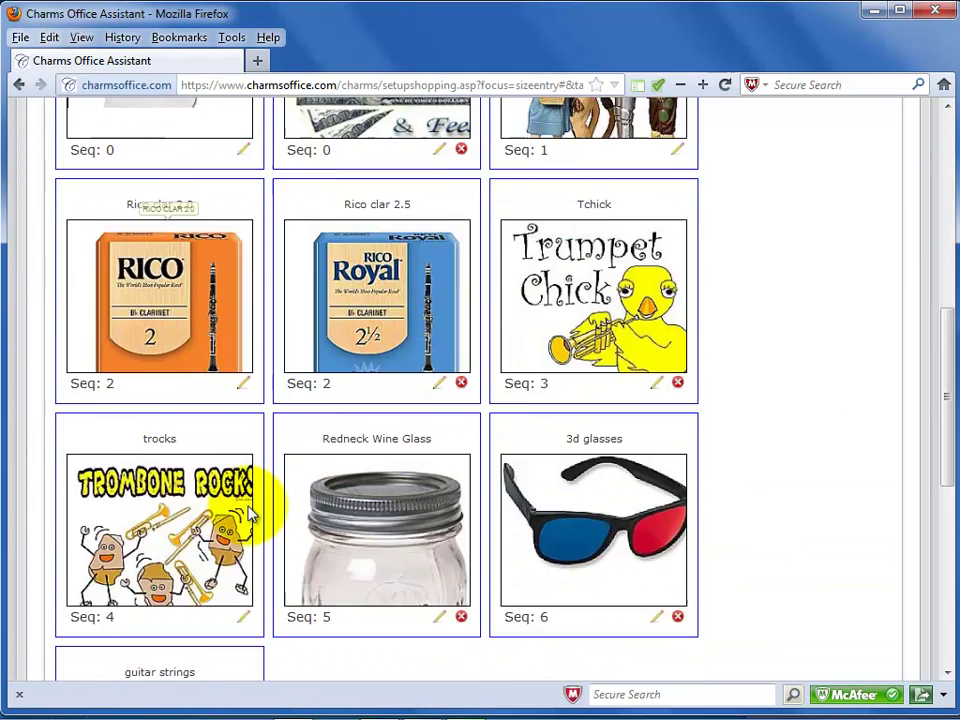
scroll(250, 512, up, 17)
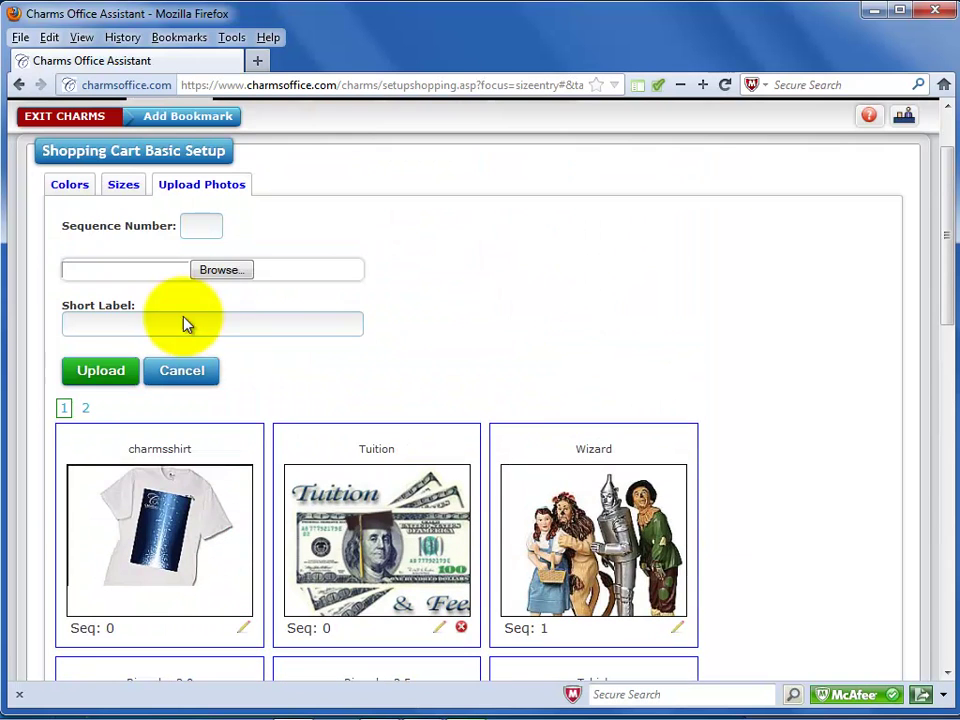
click(85, 409)
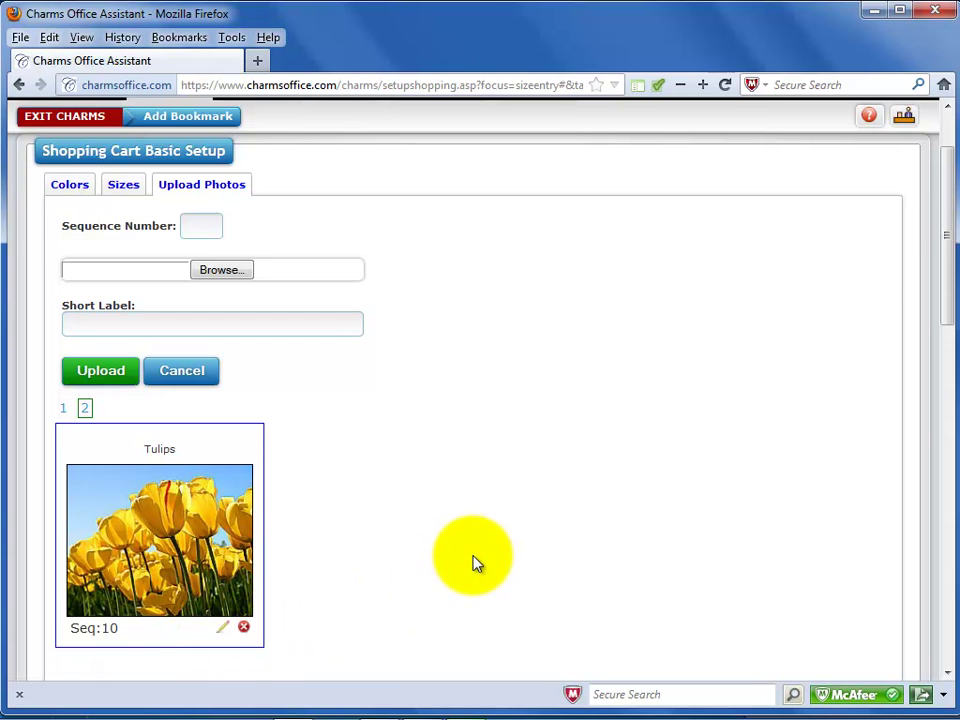
- Leave the basic setup photos and open the list of the online store's items
scroll(475, 563, up, 2)
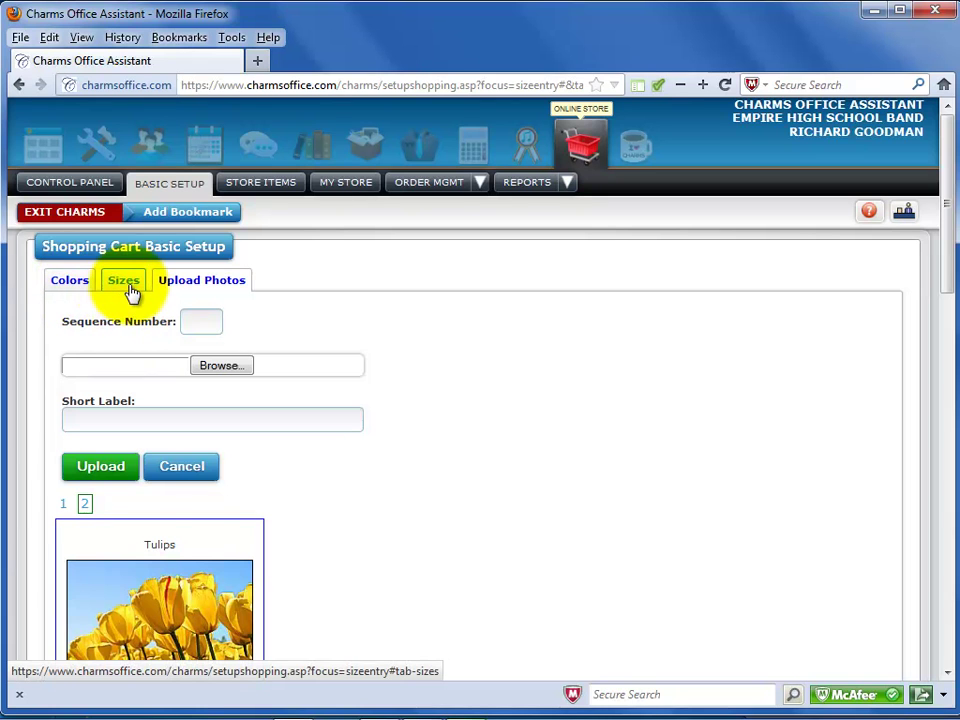
click(193, 288)
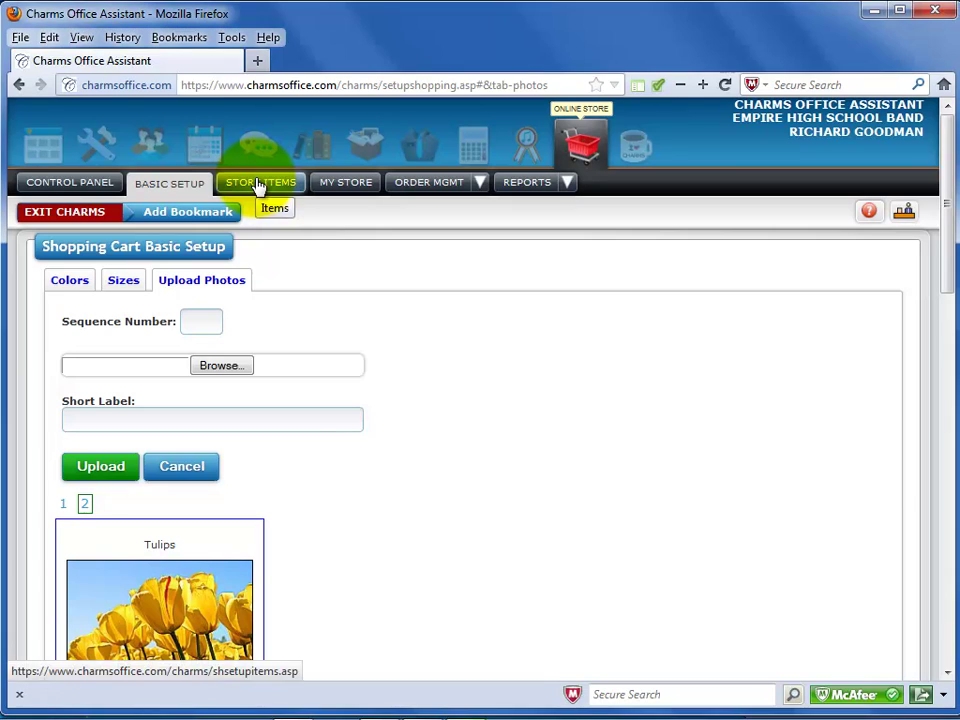
click(258, 184)
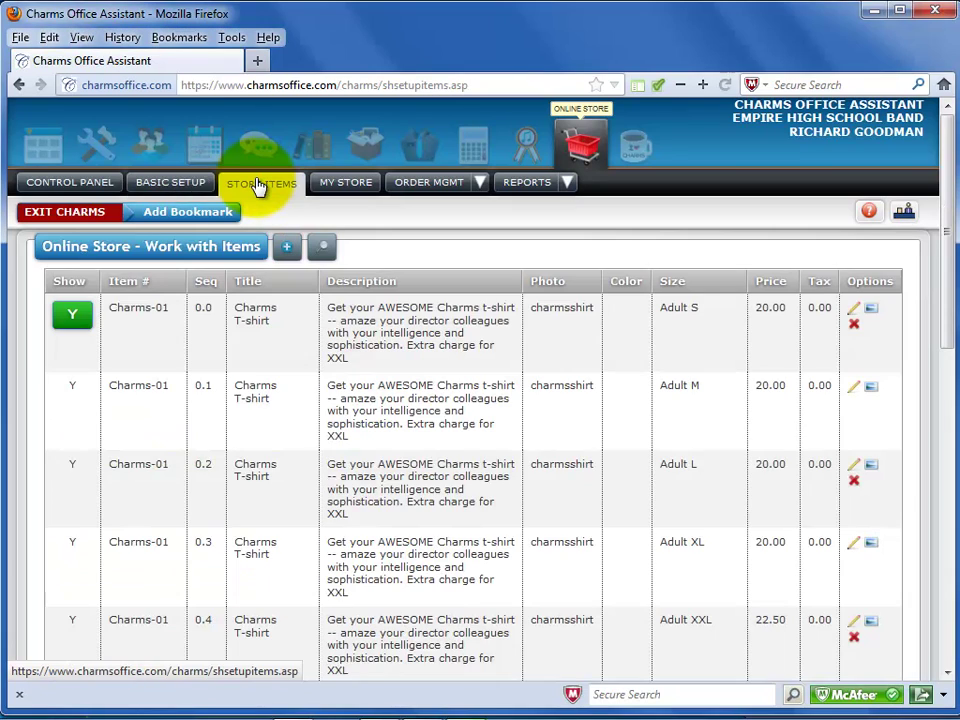